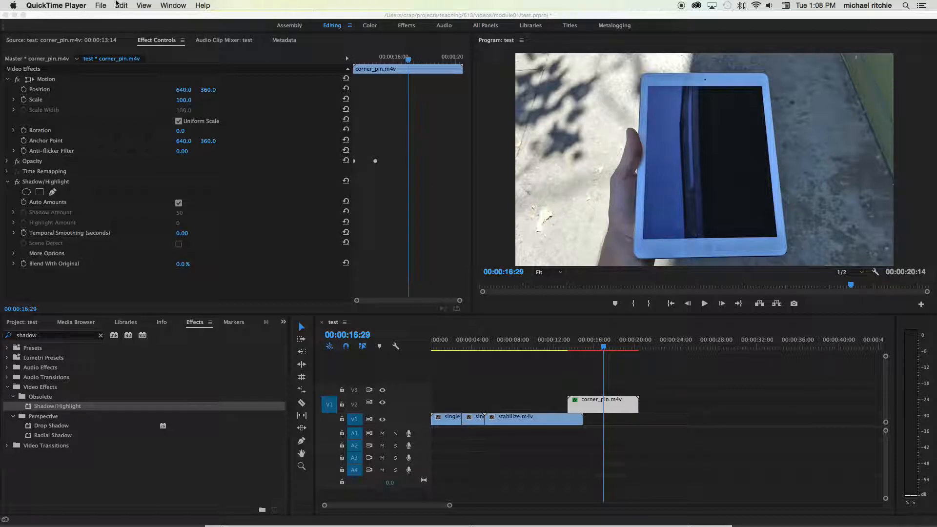
Save the project under the name test in the Downloads folder
{"action": "left_click", "coordinate": [135, 15]}
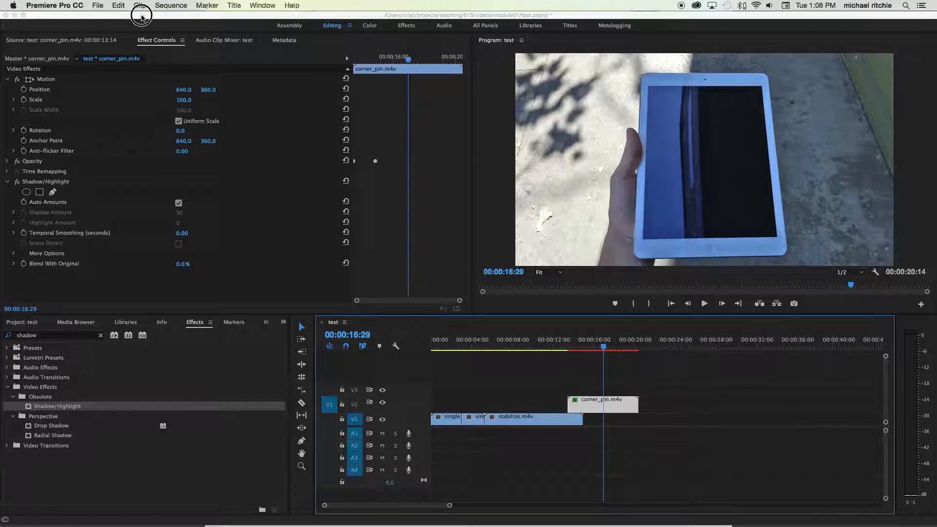
{"action": "left_click", "coordinate": [98, 5]}
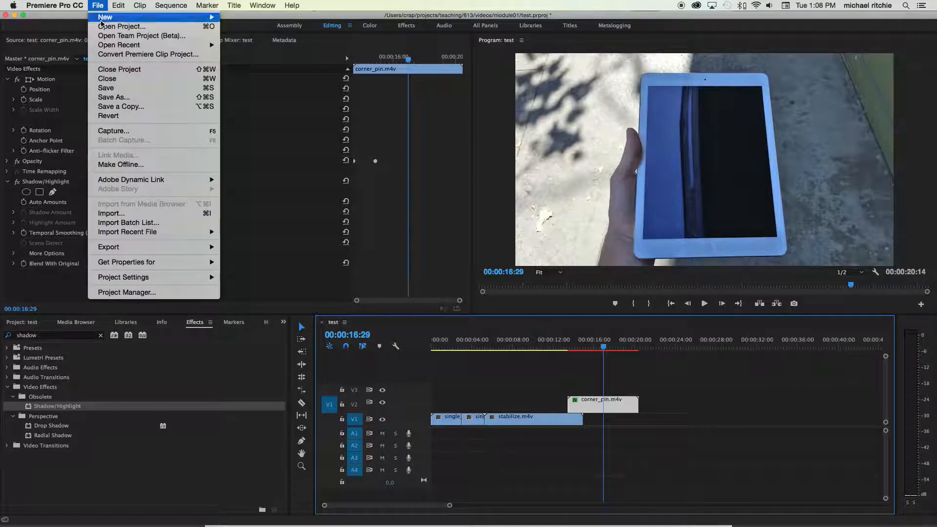
{"action": "left_click", "coordinate": [122, 97]}
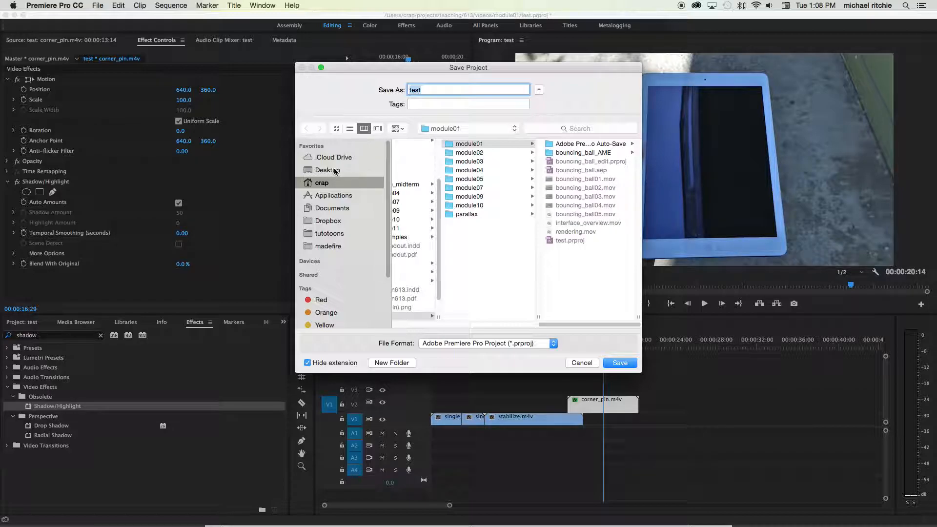
{"action": "left_click", "coordinate": [320, 183]}
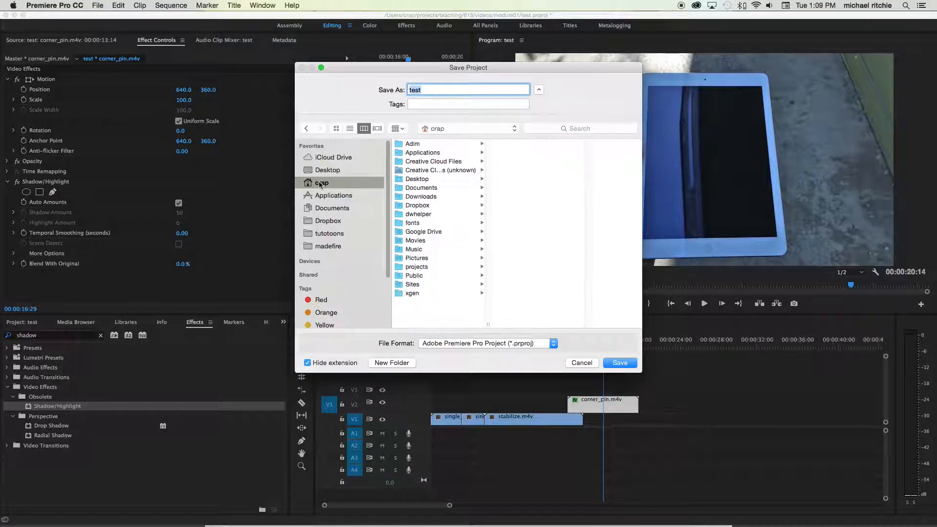
{"action": "left_click", "coordinate": [422, 196]}
{"action": "scroll", "coordinate": [546, 191], "scroll_direction": "down", "scroll_amount": 5}
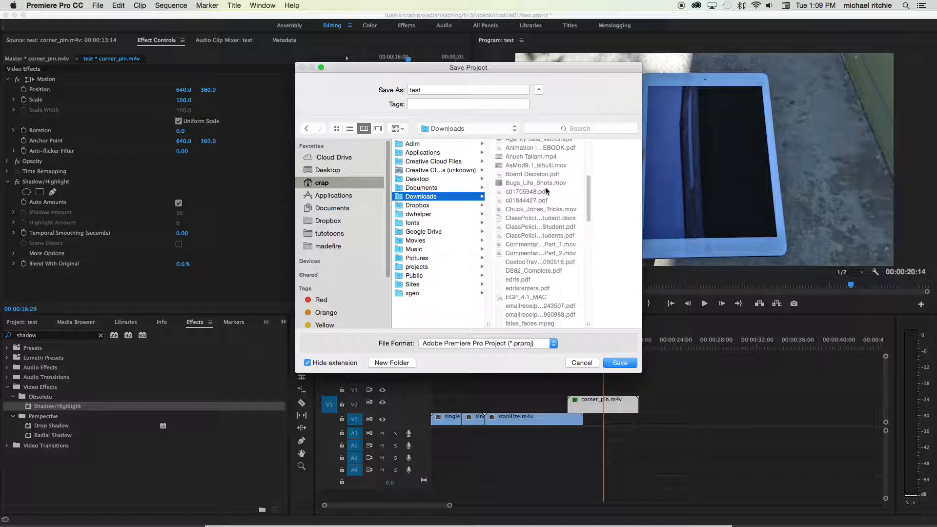
{"action": "left_click", "coordinate": [626, 364]}
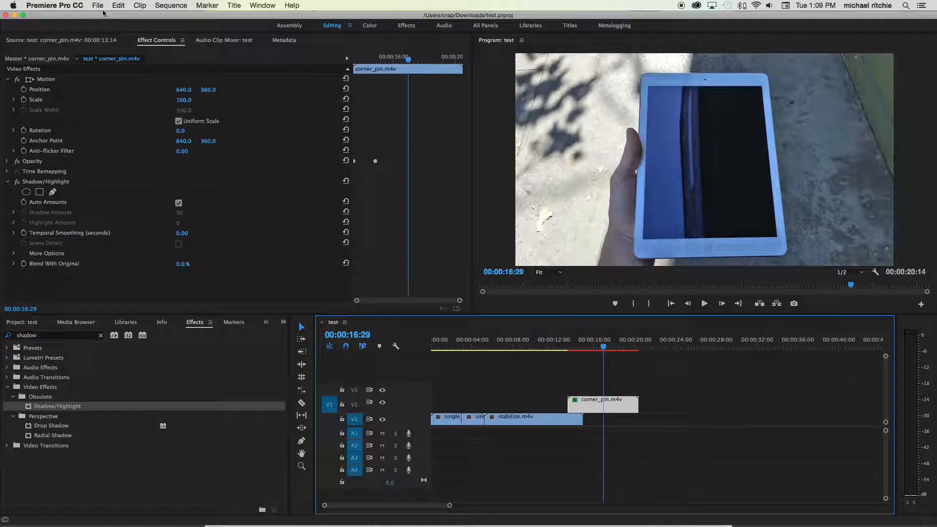
Switch to After Effects and close its Start window
{"action": "key", "text": "super+Tab"}
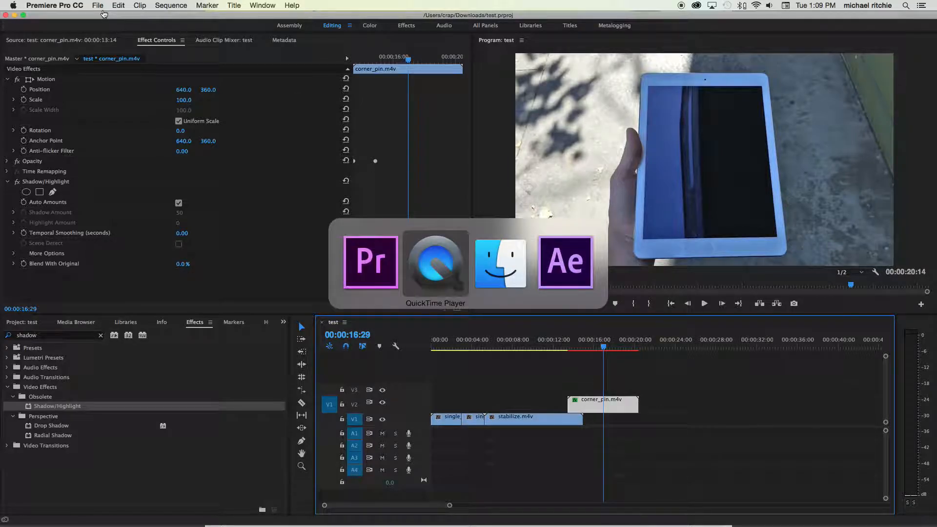
{"action": "key", "text": "super+Tab"}
{"action": "key", "text": "super+Tab"}
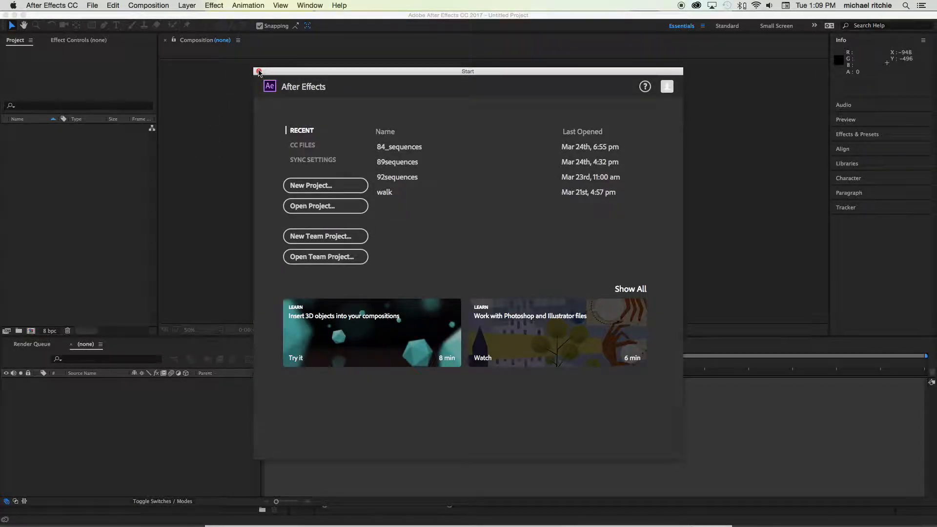
{"action": "left_click", "coordinate": [259, 72]}
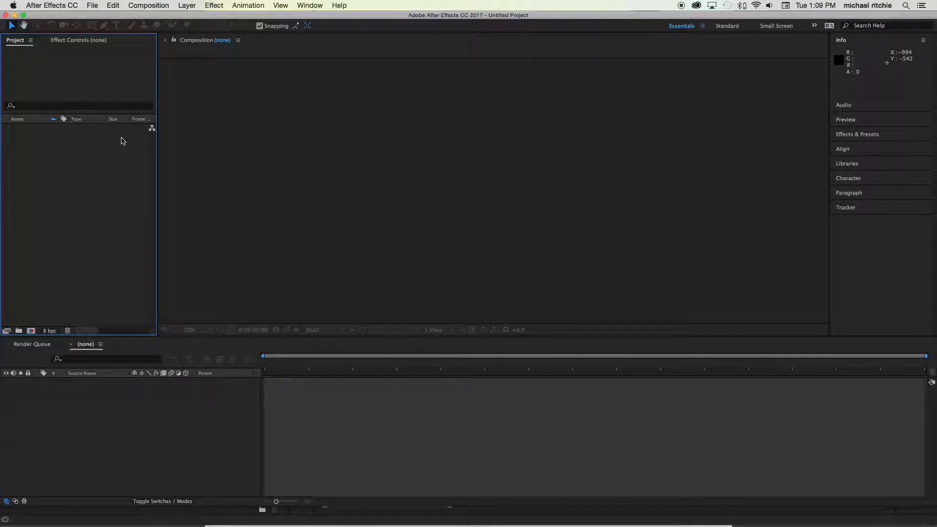
Import the test sequence from test.prproj in the Downloads folder as a footage file
{"action": "left_click", "coordinate": [93, 5]}
{"action": "mouse_move", "coordinate": [109, 143]}
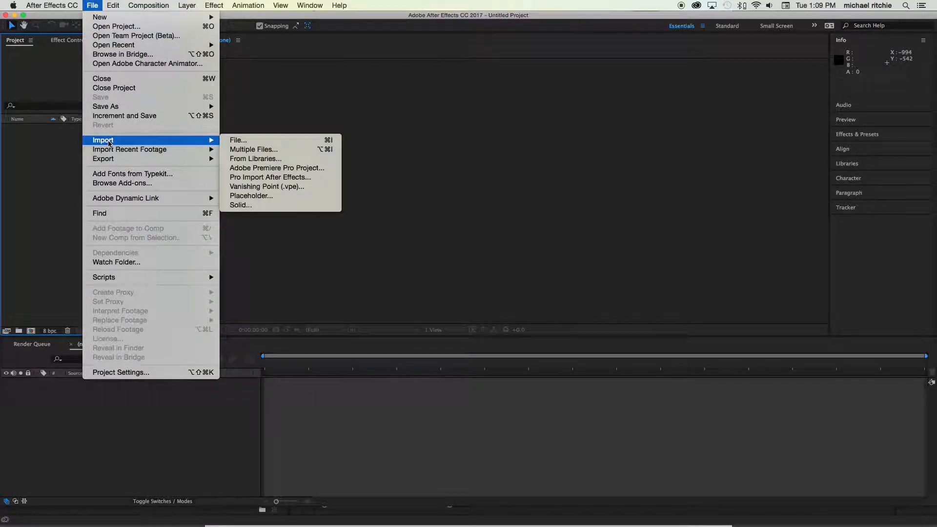
{"action": "left_click", "coordinate": [238, 141]}
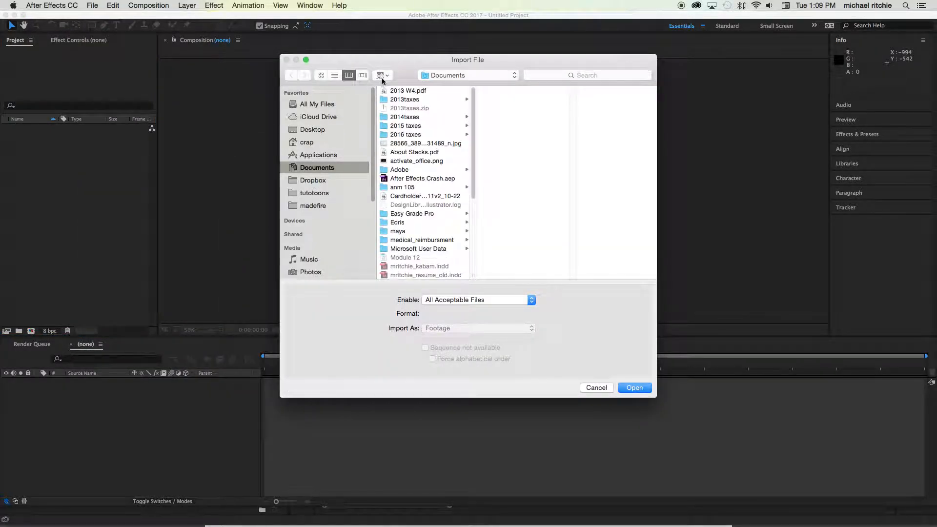
{"action": "left_click", "coordinate": [458, 75]}
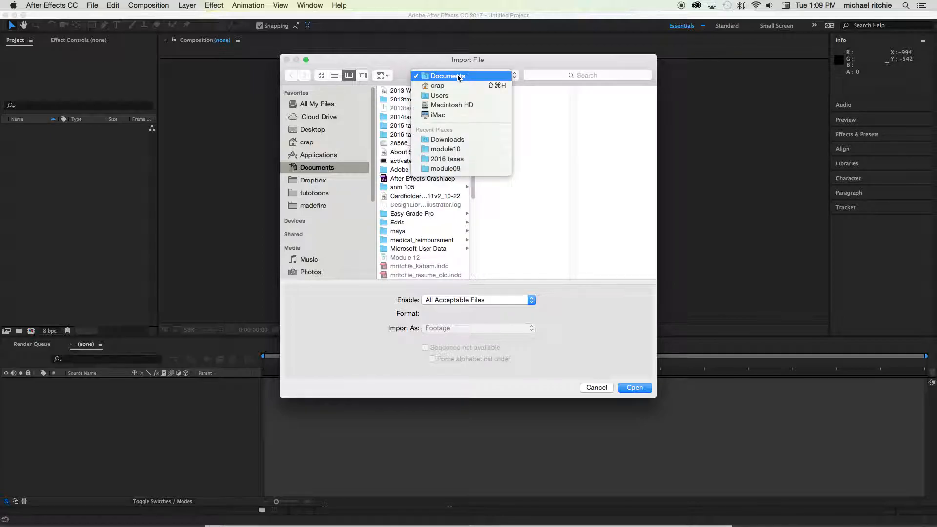
{"action": "left_click", "coordinate": [453, 139]}
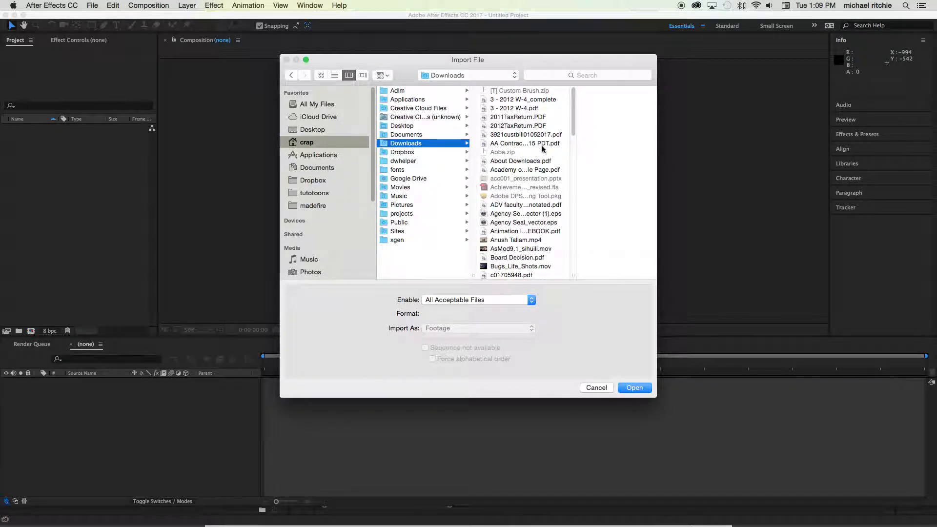
{"action": "scroll", "coordinate": [517, 186], "scroll_direction": "down", "scroll_amount": 5}
{"action": "scroll", "coordinate": [500, 197], "scroll_direction": "down", "scroll_amount": 10}
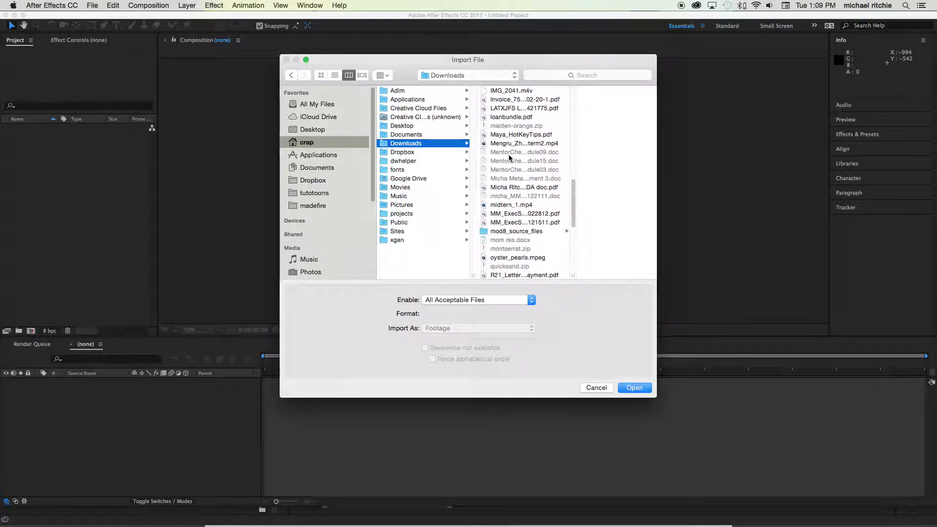
{"action": "scroll", "coordinate": [510, 159], "scroll_direction": "down", "scroll_amount": 4}
{"action": "scroll", "coordinate": [510, 159], "scroll_direction": "down", "scroll_amount": 3}
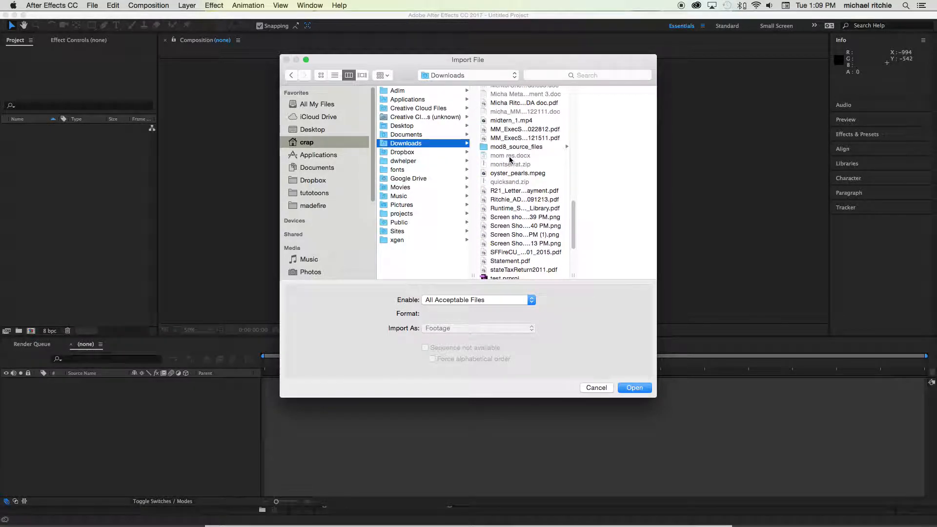
{"action": "left_click", "coordinate": [503, 266]}
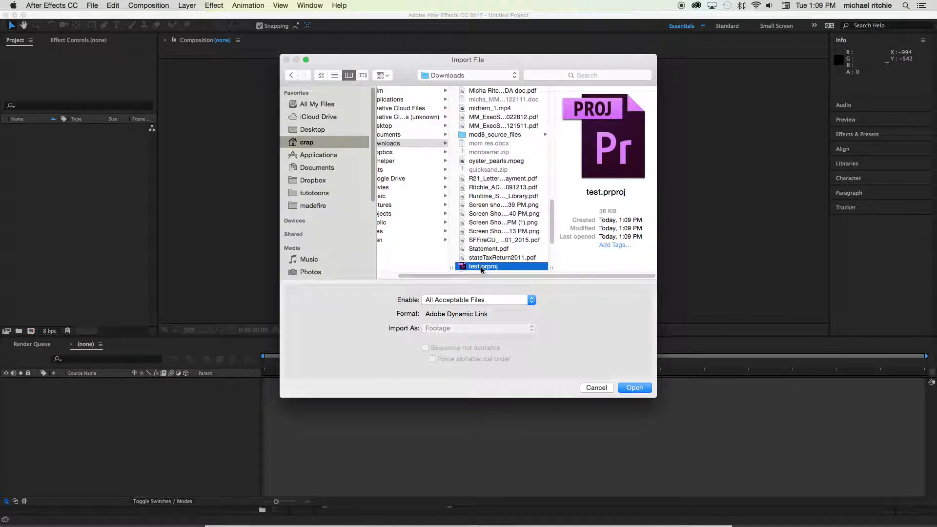
{"action": "left_click", "coordinate": [637, 390]}
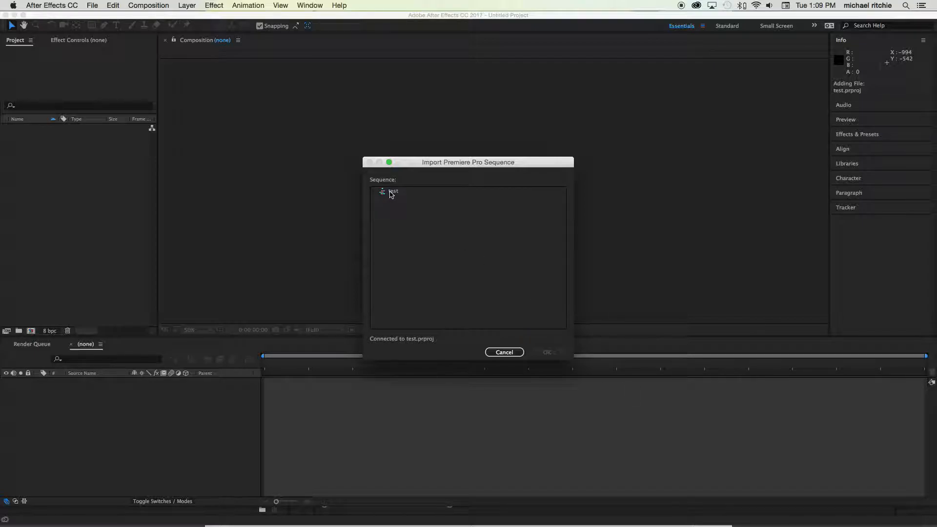
{"action": "left_click", "coordinate": [383, 194]}
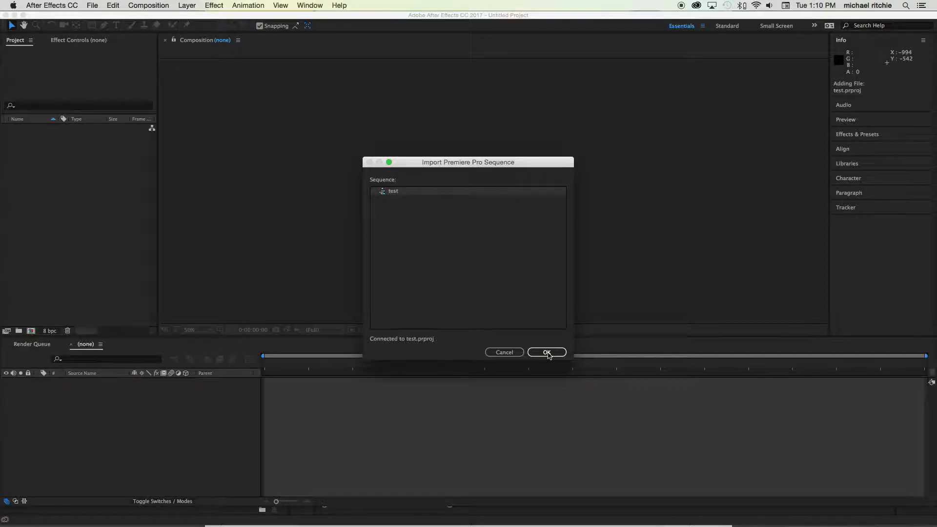
{"action": "left_click", "coordinate": [547, 352]}
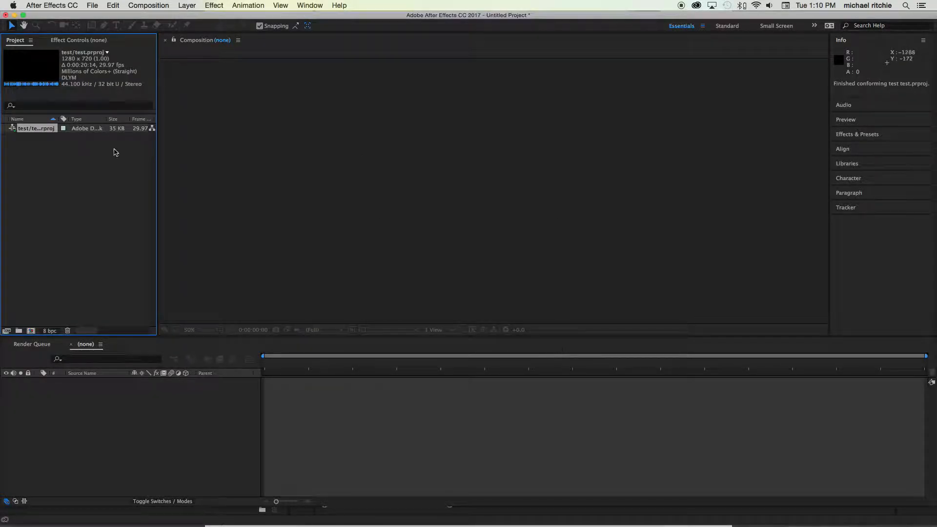
Create a composition from the imported test sequence and preview several frames along its timeline
{"action": "left_click_drag", "start_coordinate": [19, 131], "coordinate": [63, 397]}
{"action": "left_click_drag", "start_coordinate": [267, 365], "coordinate": [505, 373]}
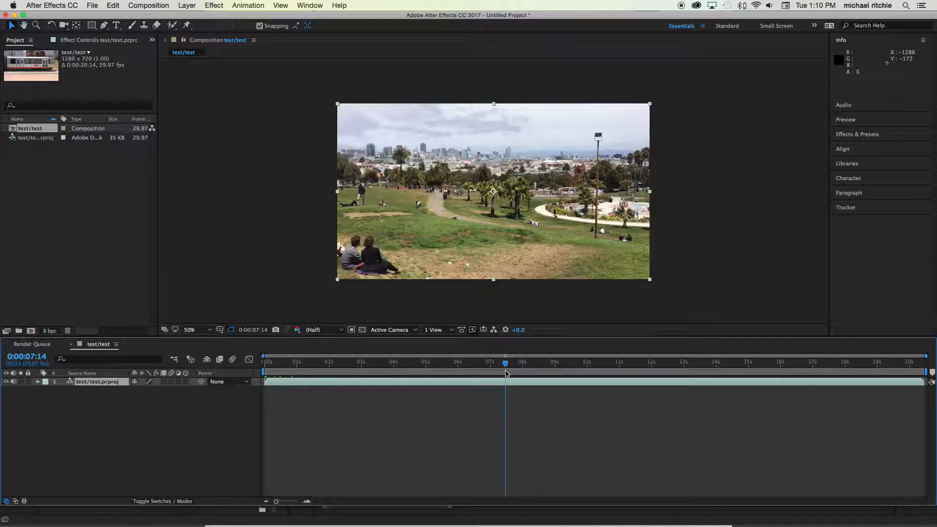
{"action": "left_click", "coordinate": [401, 370]}
{"action": "left_click", "coordinate": [323, 365]}
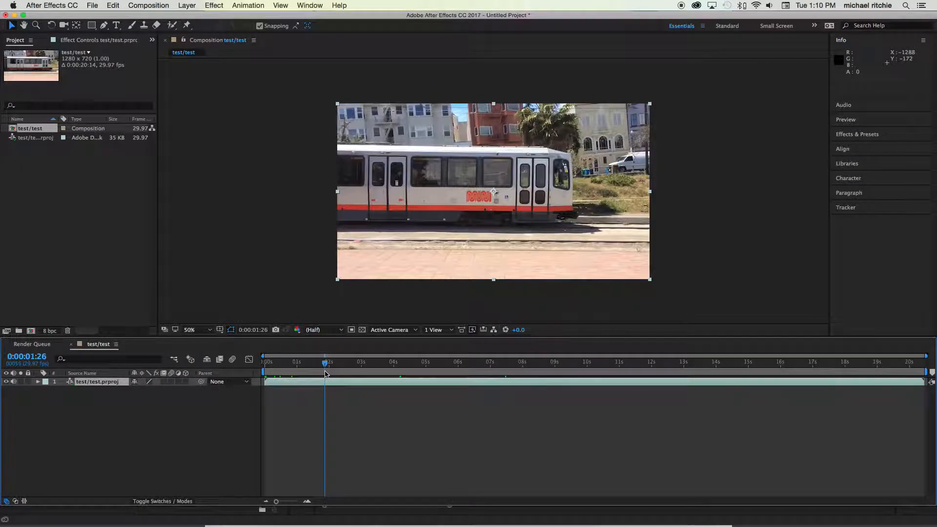
{"action": "left_click", "coordinate": [290, 364]}
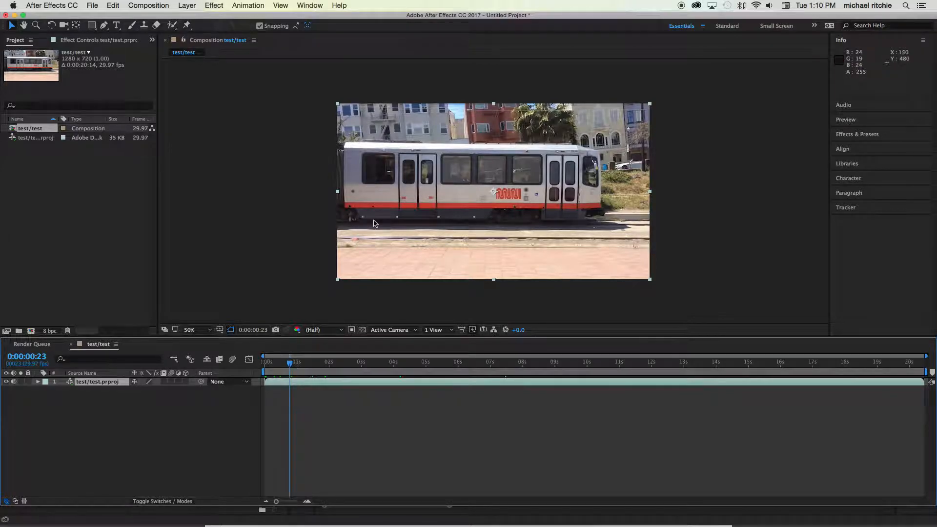
Switch to Premiere Pro and set the rotation of the first clip, single_point_track.m4v, to 180°
{"action": "key", "text": "super+Tab"}
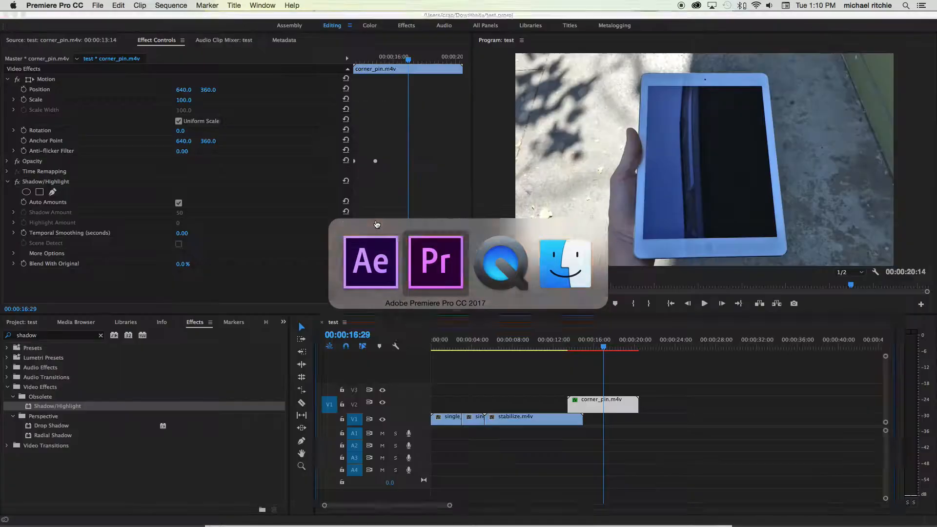
{"action": "left_click", "coordinate": [446, 343]}
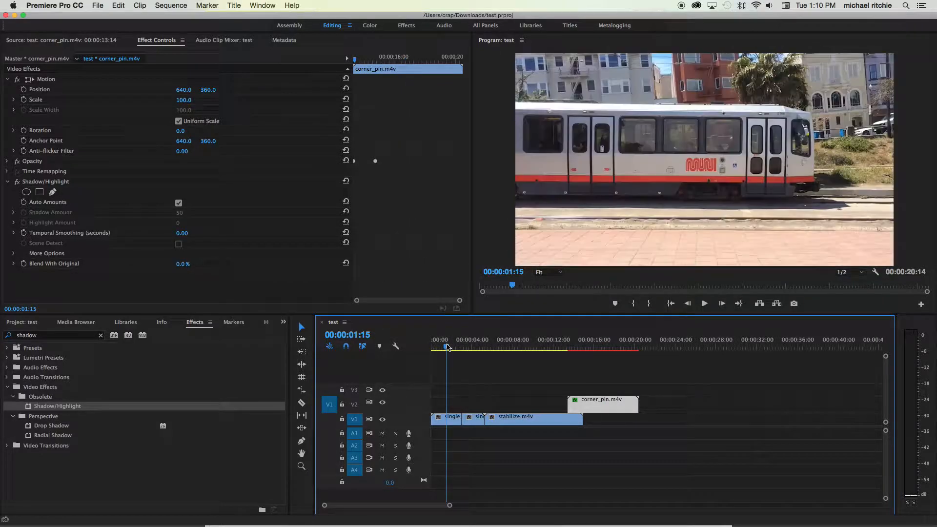
{"action": "left_click", "coordinate": [453, 421]}
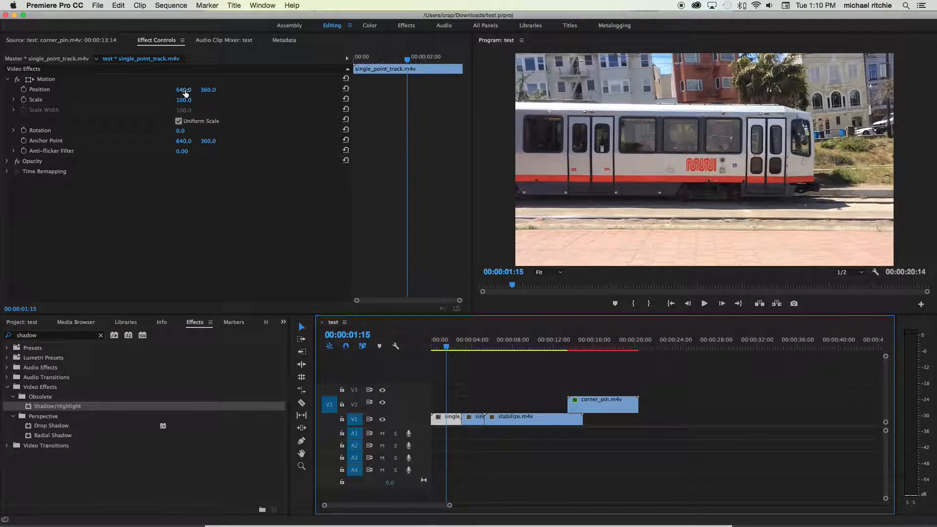
{"action": "left_click", "coordinate": [181, 131]}
{"action": "type", "text": "180"}
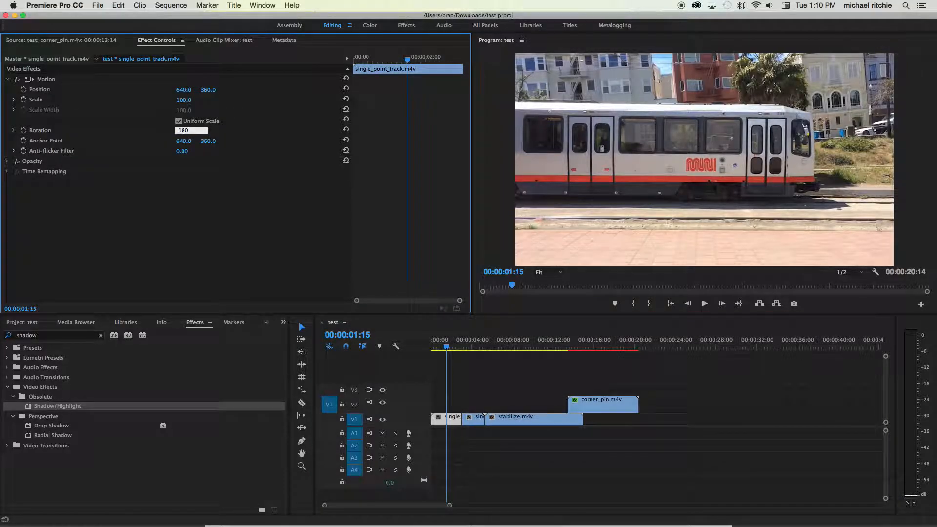
{"action": "key", "text": "Return"}
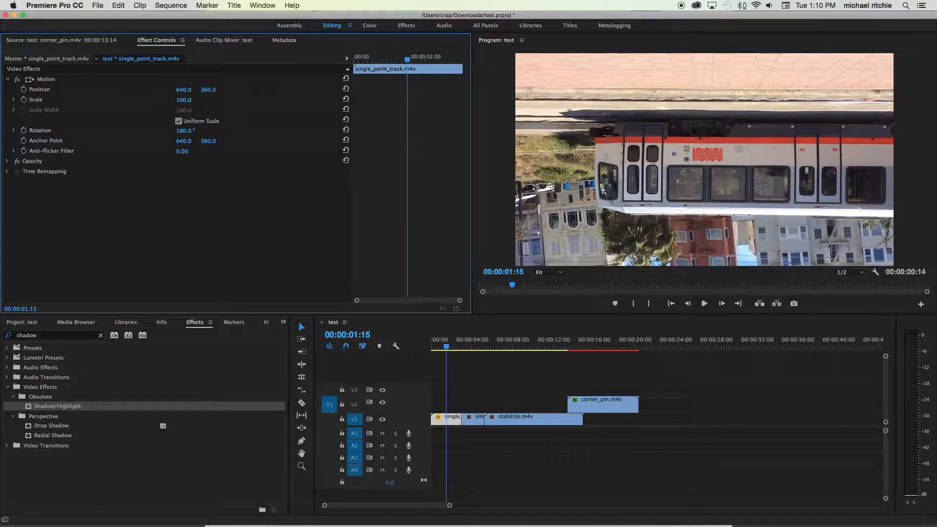
Save the Premiere Pro project and return to After Effects to check the linked composition
{"action": "left_click", "coordinate": [98, 6]}
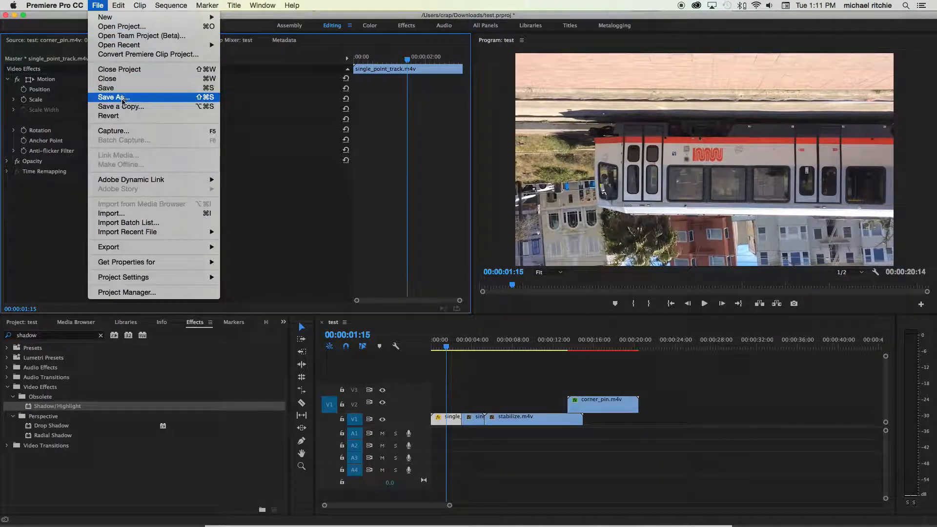
{"action": "left_click", "coordinate": [122, 92]}
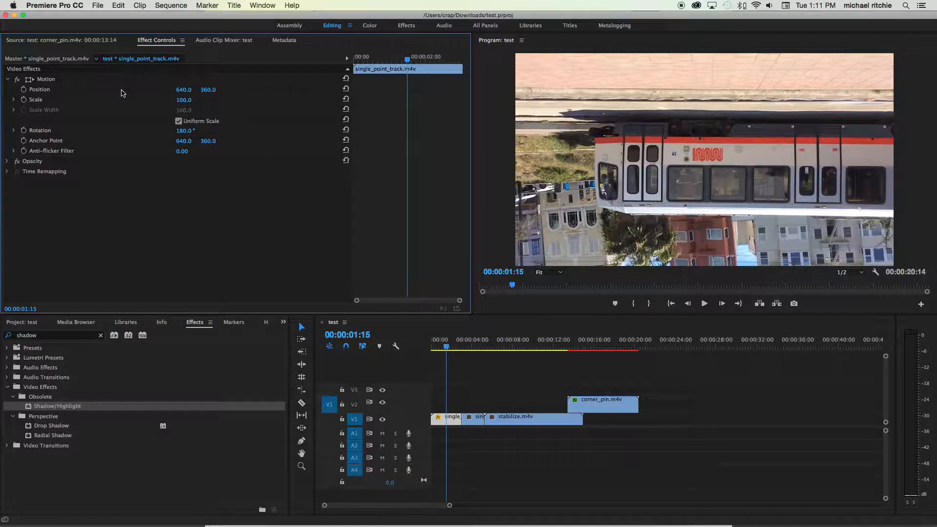
{"action": "key", "text": "super+Tab"}
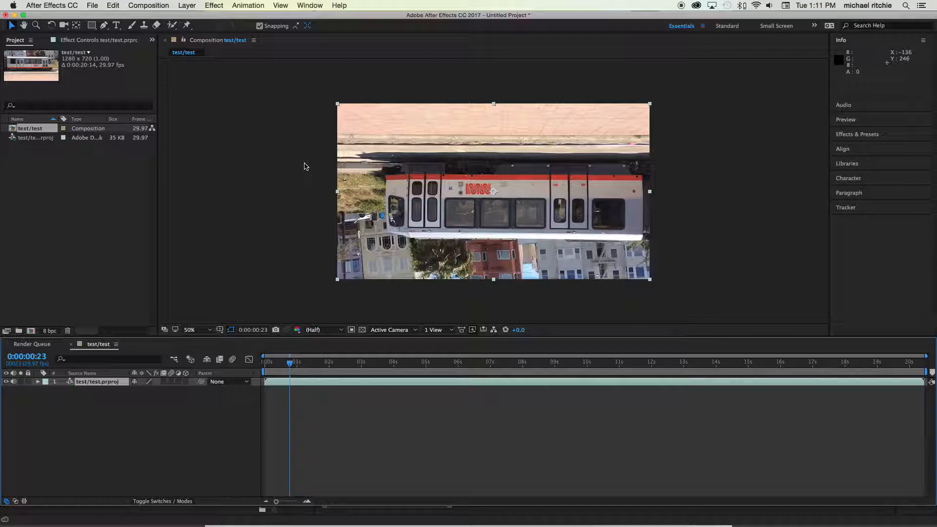
Import test.prproj from the Downloads folder as an Adobe Premiere Pro project
{"action": "left_click", "coordinate": [93, 5]}
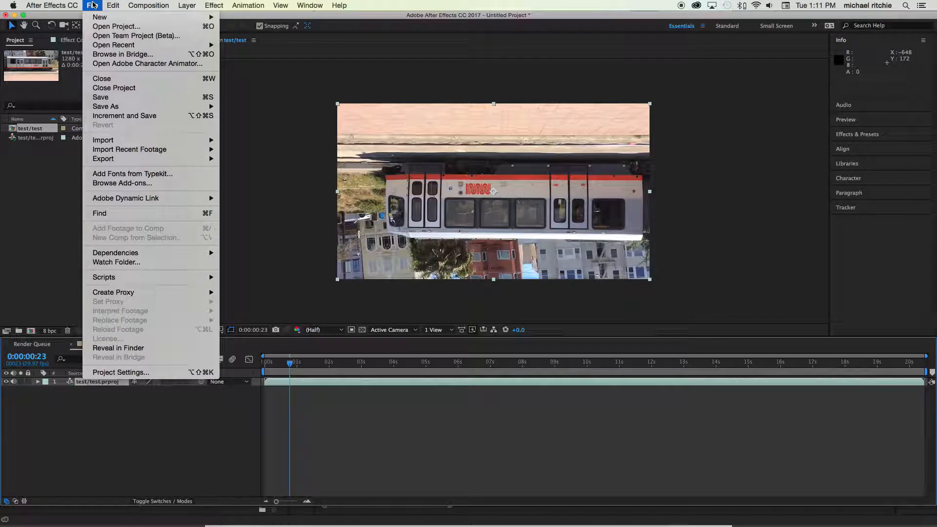
{"action": "mouse_move", "coordinate": [151, 141]}
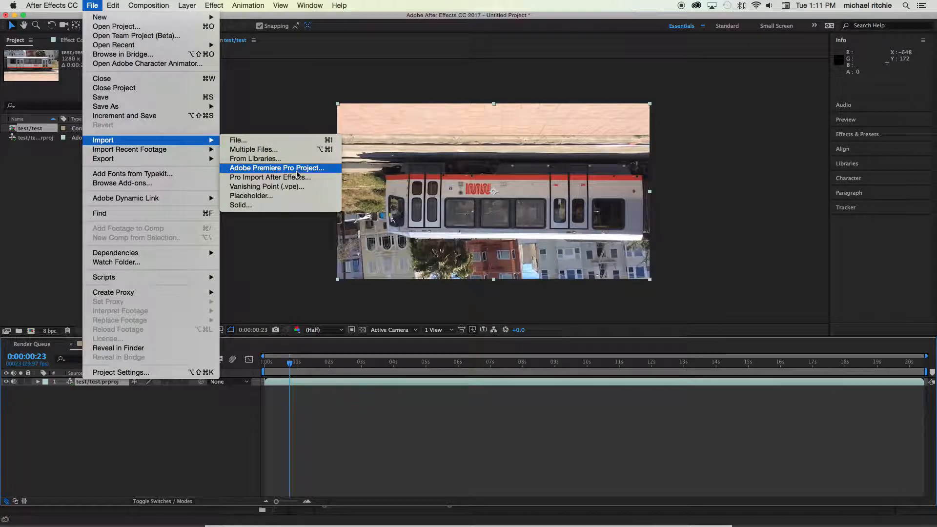
{"action": "left_click", "coordinate": [314, 169]}
{"action": "scroll", "coordinate": [518, 125], "scroll_direction": "down", "scroll_amount": 10}
{"action": "scroll", "coordinate": [518, 126], "scroll_direction": "down", "scroll_amount": 10}
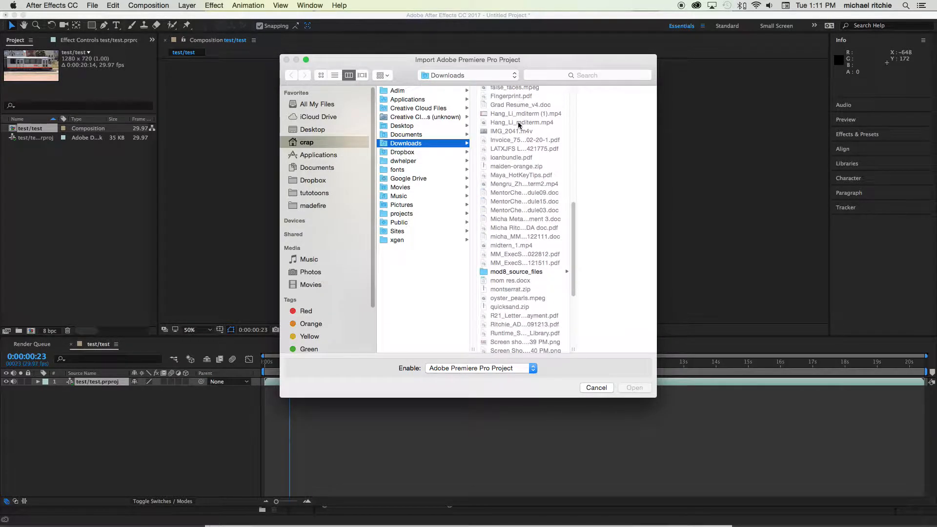
{"action": "left_click", "coordinate": [505, 317]}
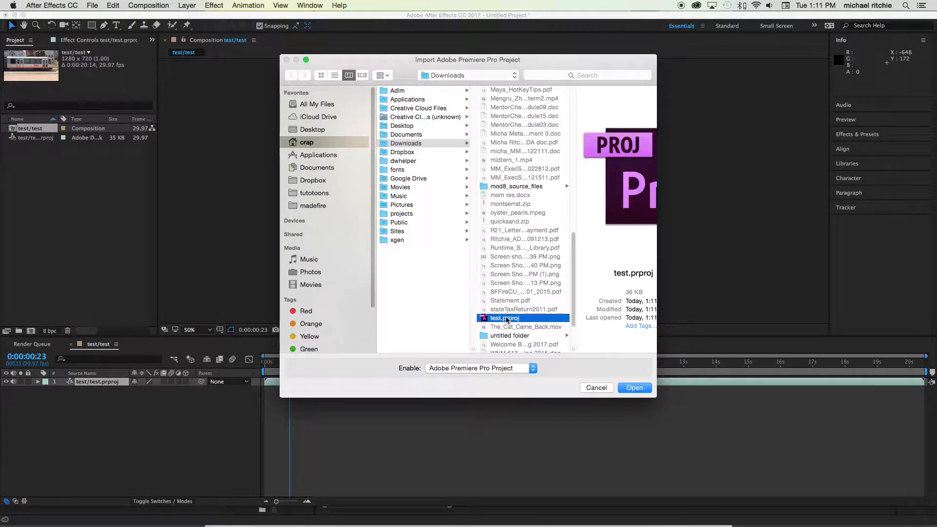
{"action": "left_click", "coordinate": [635, 388]}
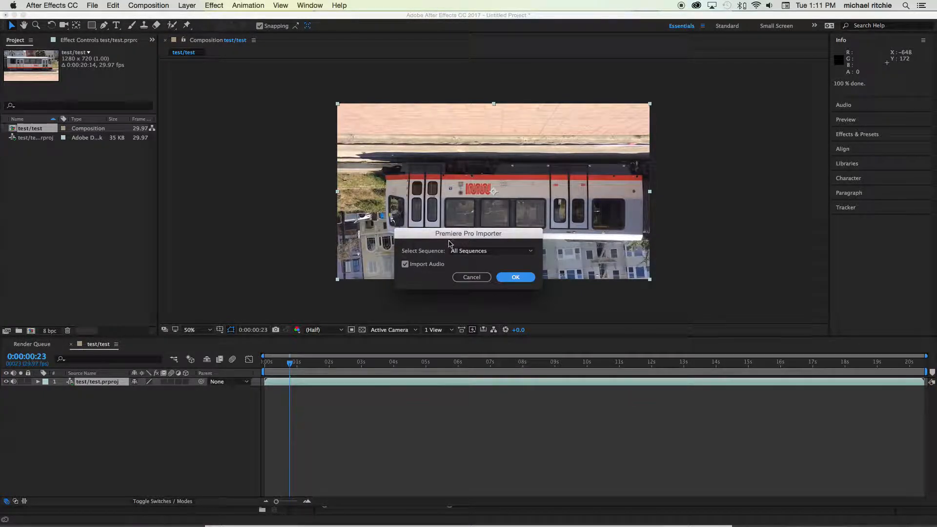
Choose only the test sequence in the Premiere Pro Importer, keep audio import enabled, and complete the import
{"action": "left_click_drag", "start_coordinate": [462, 235], "coordinate": [423, 195]}
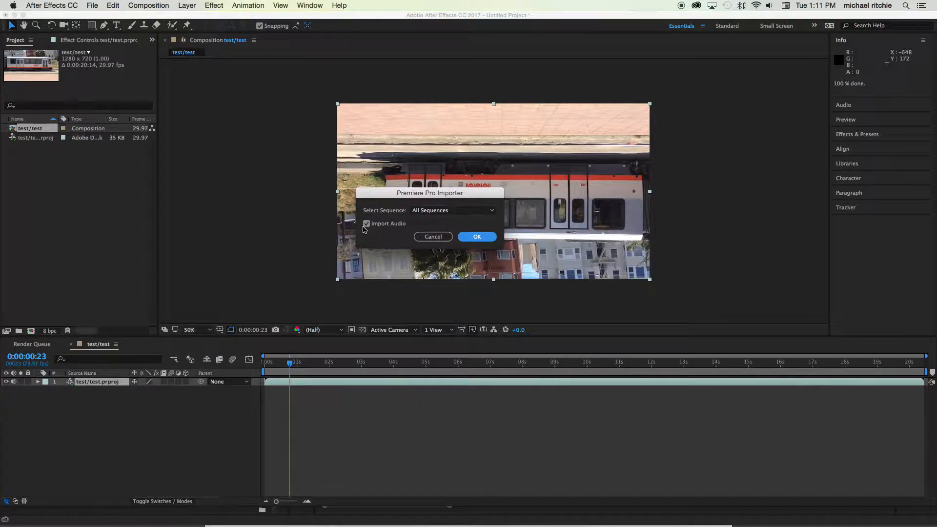
{"action": "left_click", "coordinate": [366, 224]}
{"action": "left_click", "coordinate": [439, 210]}
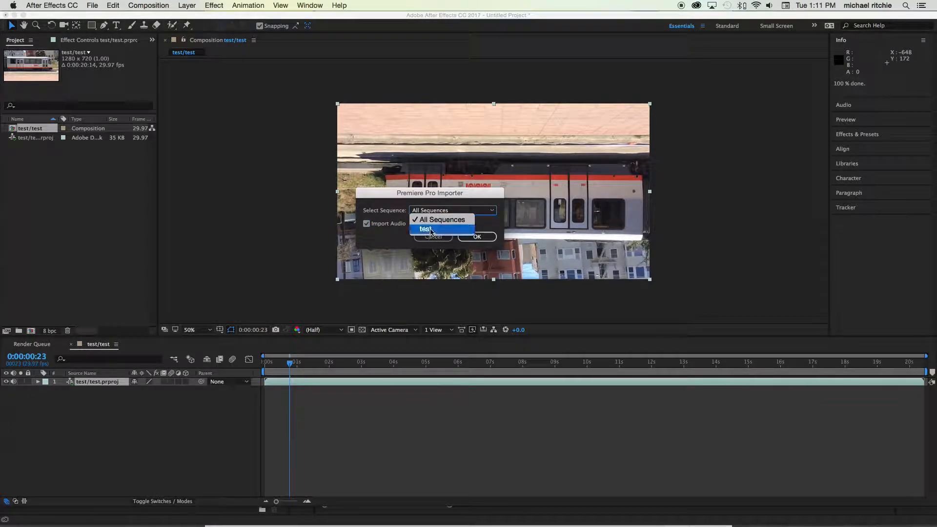
{"action": "left_click", "coordinate": [432, 230]}
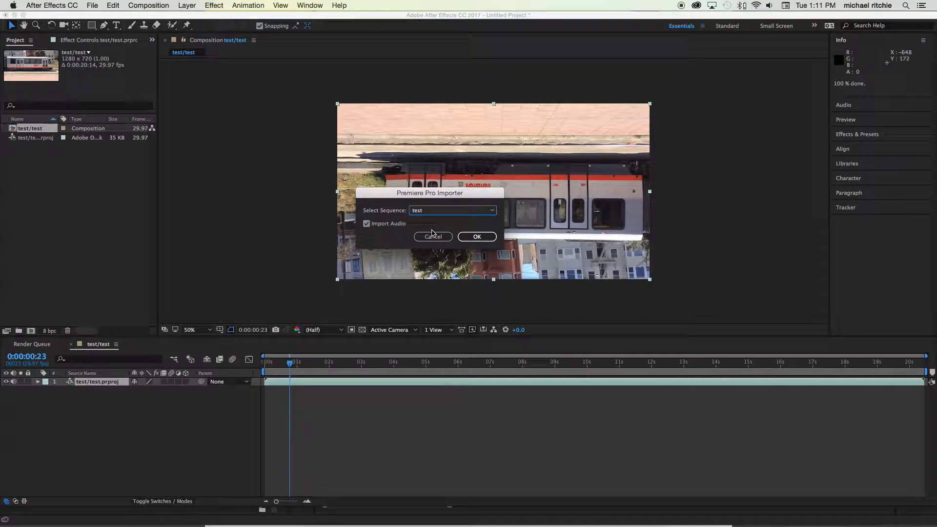
{"action": "left_click", "coordinate": [477, 237]}
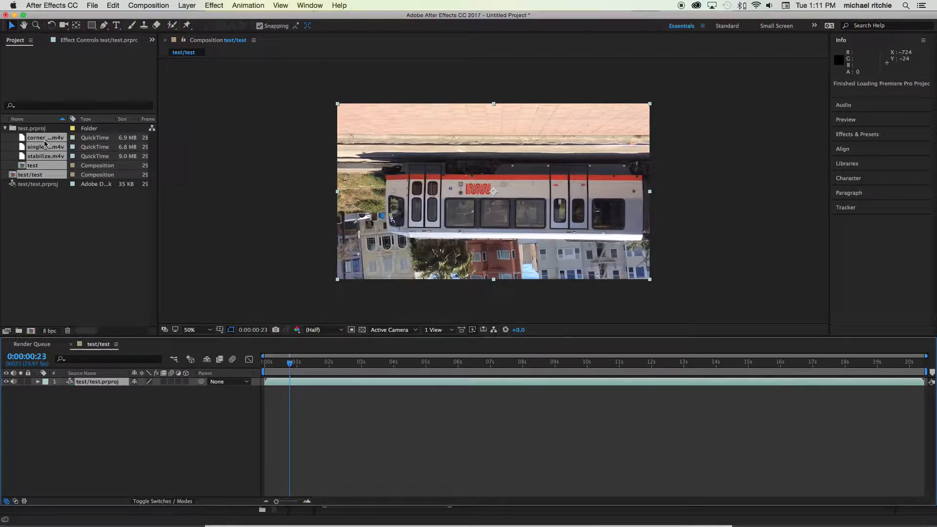
Open the test composition inside the imported test.prproj folder and scrub to about 0:00:13:15, where the corner_pin.m4v layer begins
{"action": "left_click", "coordinate": [23, 168]}
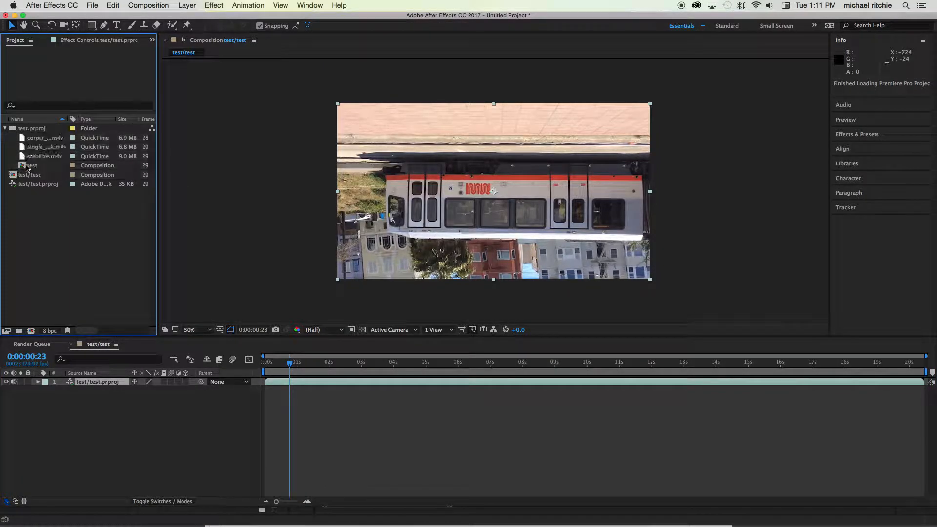
{"action": "left_click", "coordinate": [25, 168]}
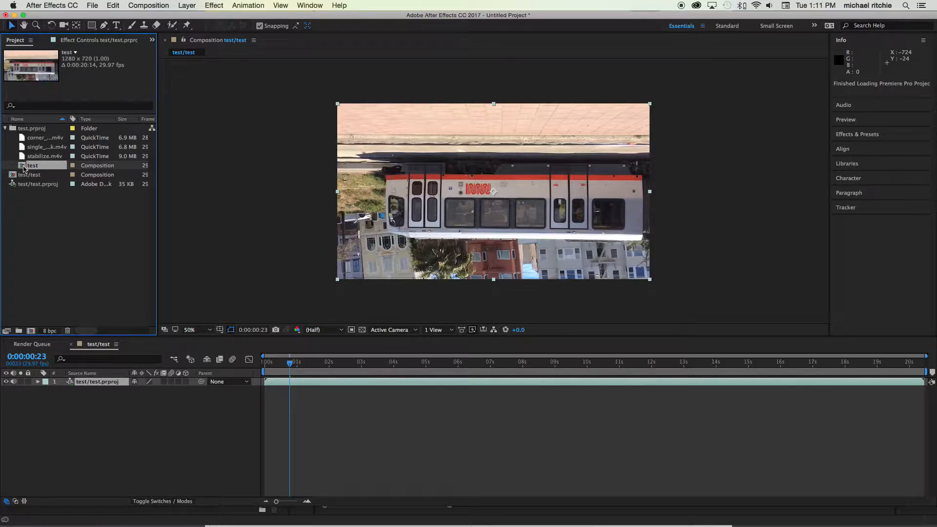
{"action": "double_click", "coordinate": [23, 168]}
{"action": "left_click_drag", "start_coordinate": [276, 357], "coordinate": [699, 366]}
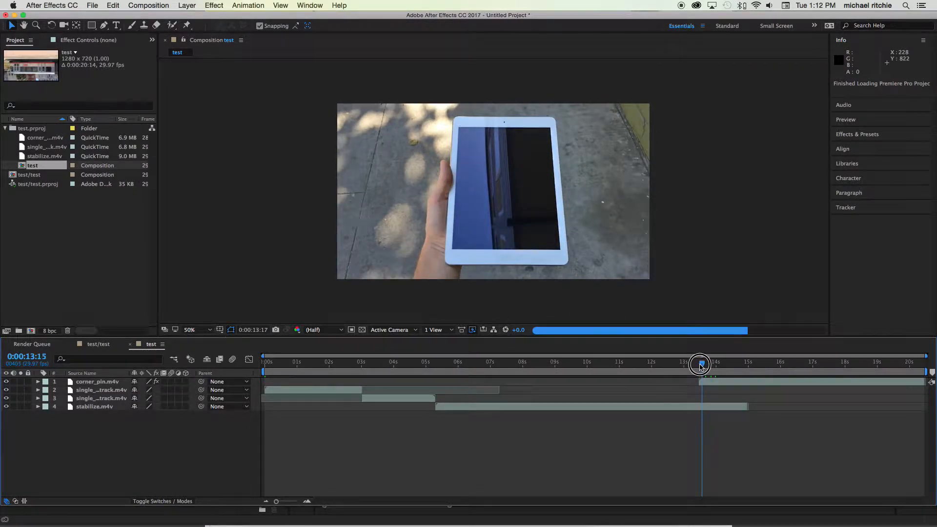
Reveal the corner_pin.m4v layer's opacity, keyframe a lower value at 0:00:13:14, and preview the fade up to about 0:00:14:20
{"action": "left_click", "coordinate": [714, 386]}
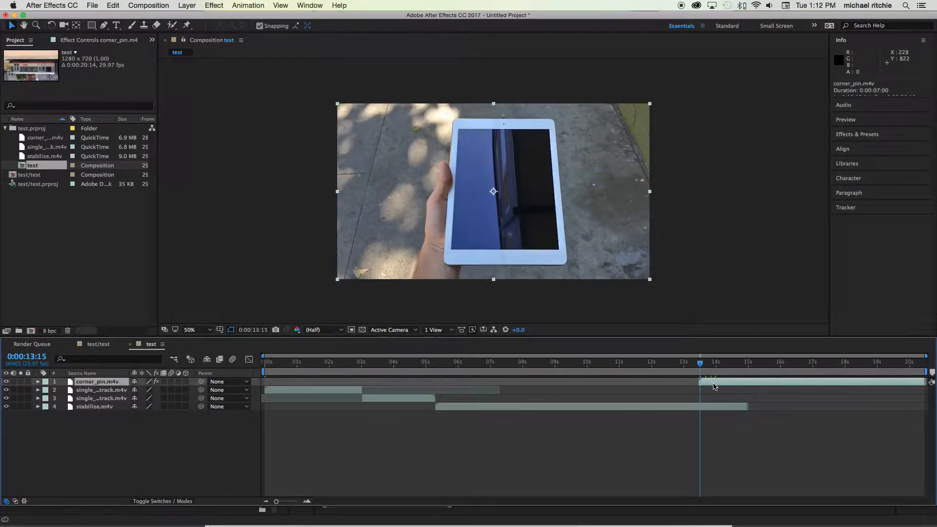
{"action": "left_click", "coordinate": [38, 382]}
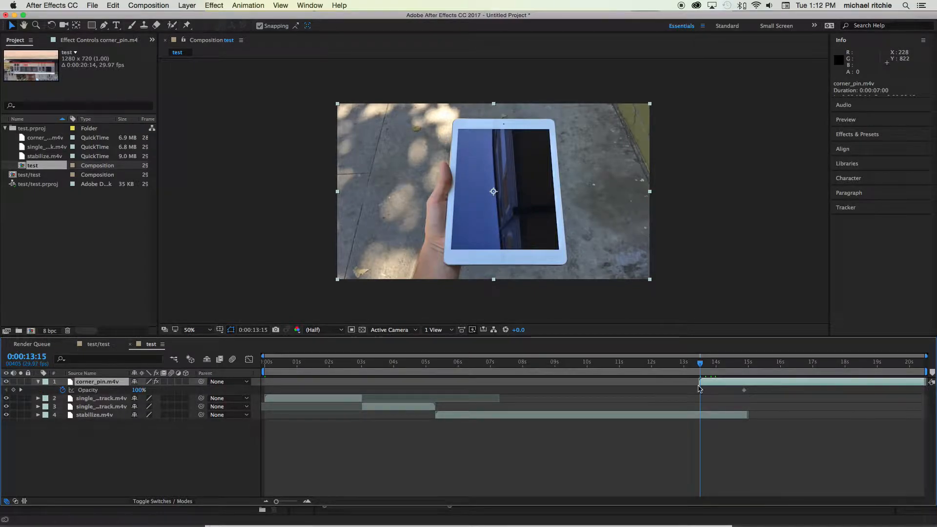
{"action": "left_click_drag", "start_coordinate": [699, 364], "coordinate": [701, 364]}
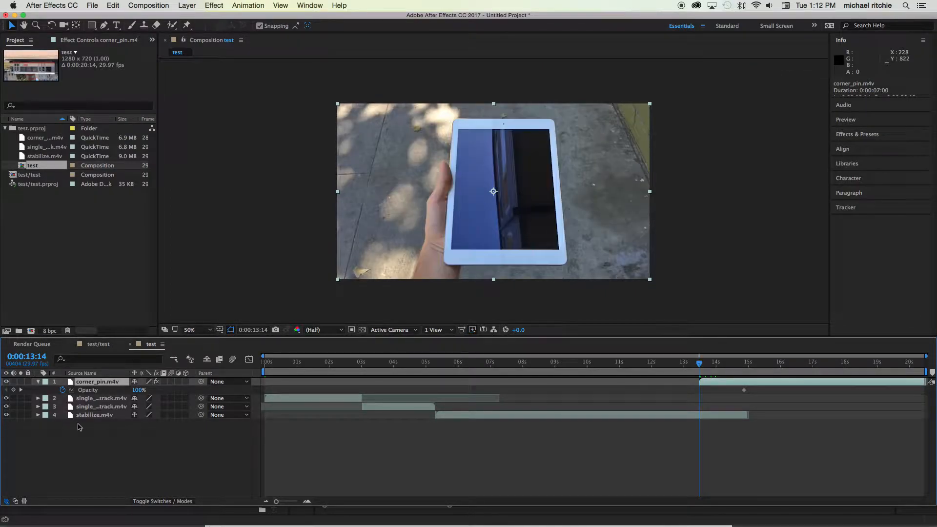
{"action": "left_click", "coordinate": [136, 390]}
{"action": "left_click_drag", "start_coordinate": [136, 391], "coordinate": [72, 391]}
{"action": "left_click_drag", "start_coordinate": [702, 365], "coordinate": [737, 365]}
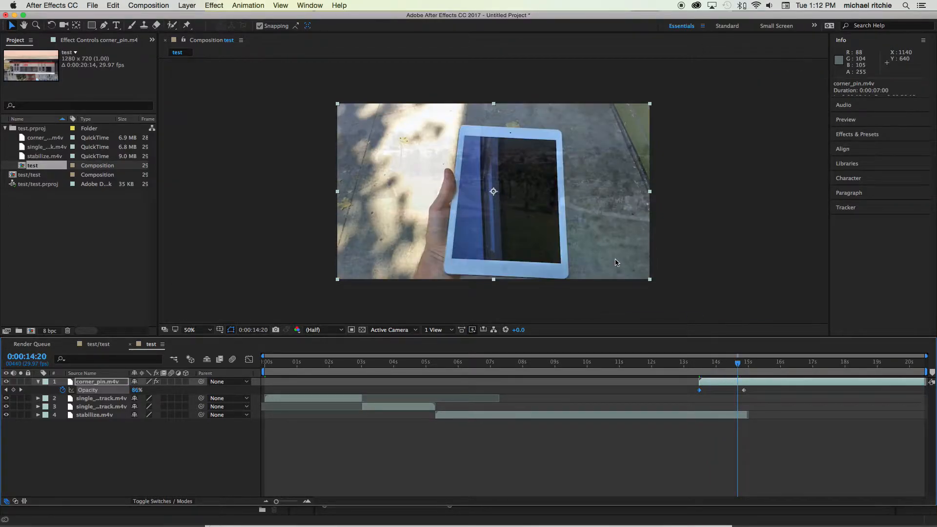
Switch to Premiere Pro and scrub the original sequence across the start of corner_pin.m4v to about 00:00:14:29
{"action": "key", "text": "super+Tab"}
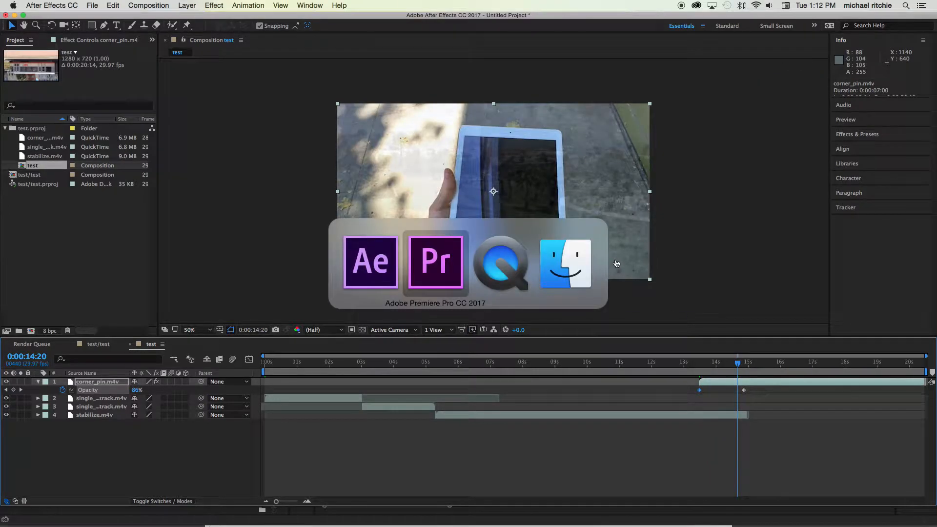
{"action": "left_click", "coordinate": [559, 344]}
{"action": "left_click_drag", "start_coordinate": [559, 344], "coordinate": [586, 350]}
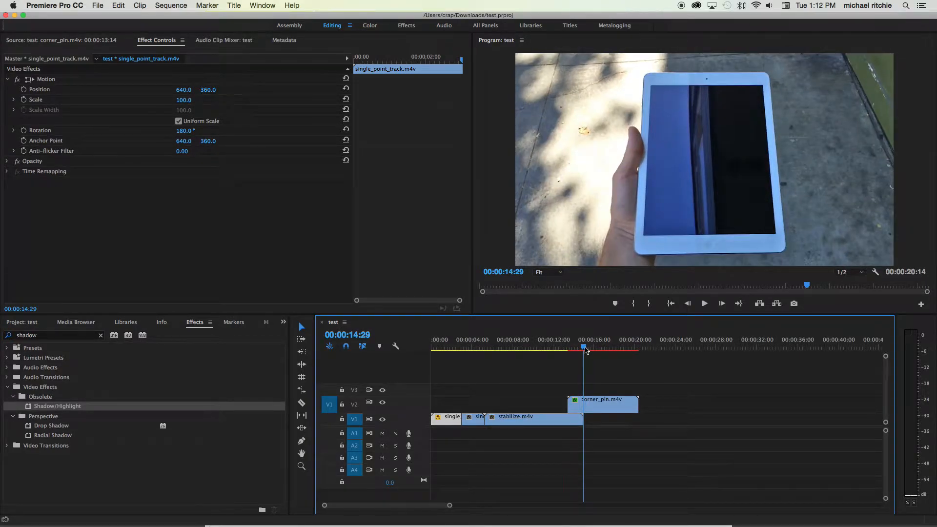
Return to After Effects, scrub the test composition to about 0:00:16:18, and display the effect controls of corner_pin.m4v
{"action": "key", "text": "super+Tab"}
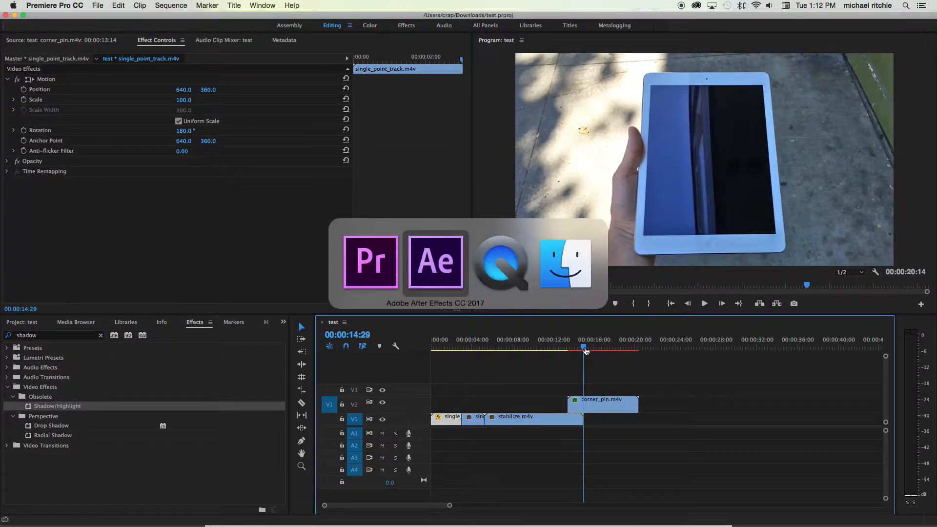
{"action": "left_click_drag", "start_coordinate": [737, 367], "coordinate": [805, 383]}
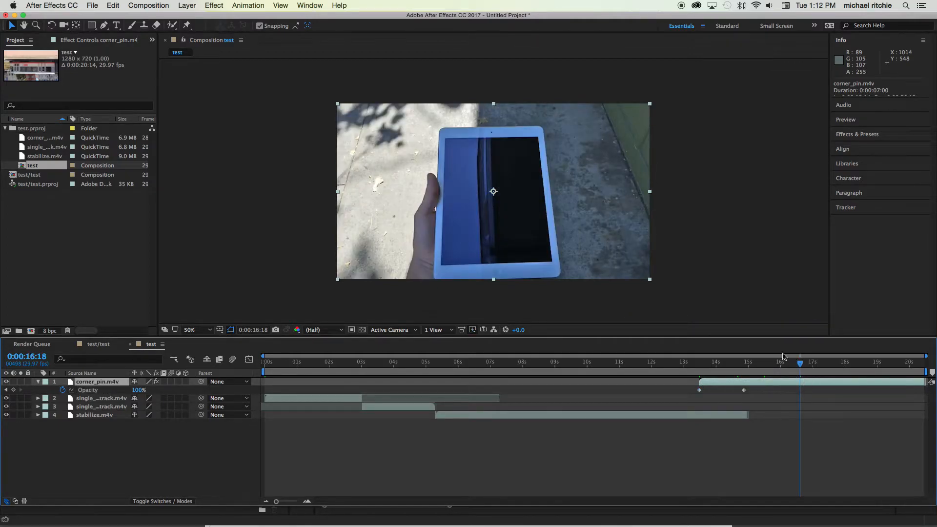
{"action": "left_click", "coordinate": [113, 40]}
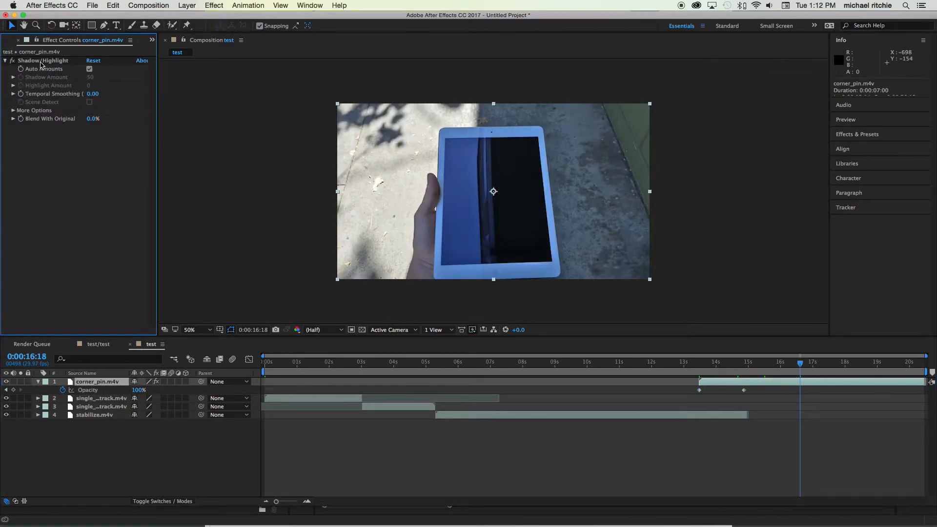